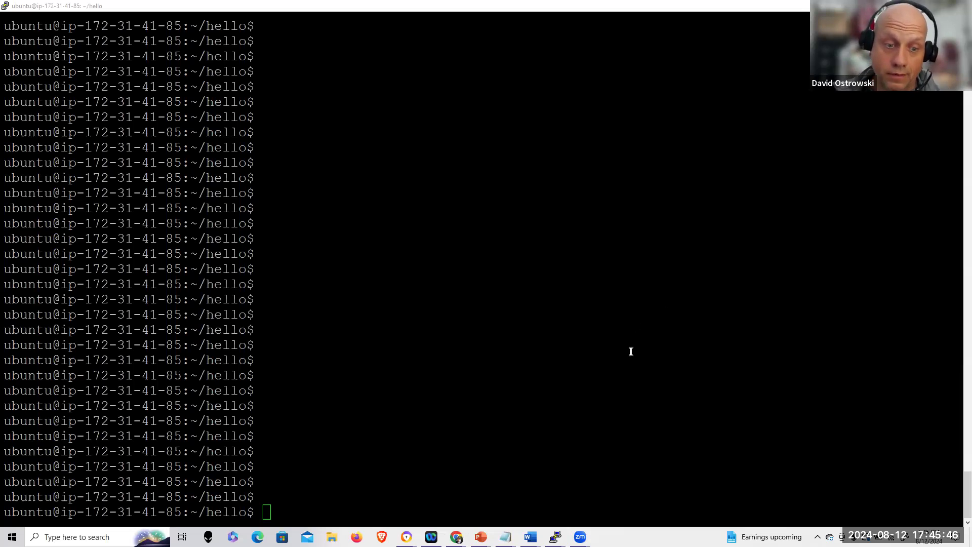
- Run cd .. and ls in the terminal, then start vi new.txt on a new empty file
left_click(609, 364)
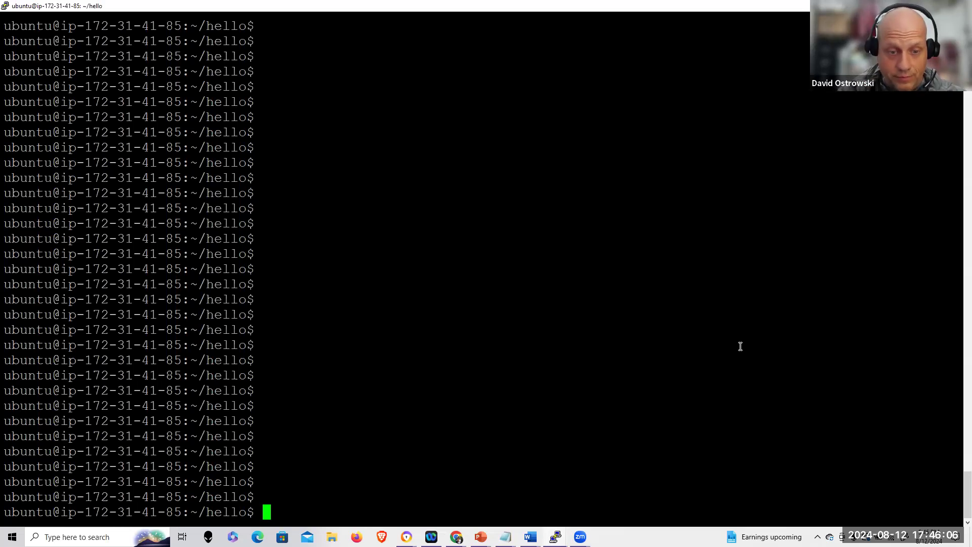
type("cd ..")
key("Return")
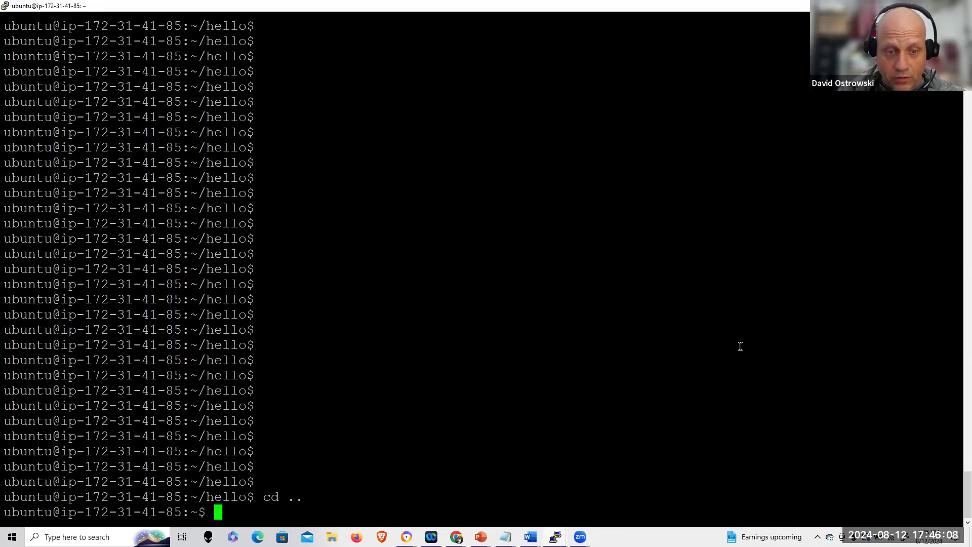
type("ls")
key("Return")
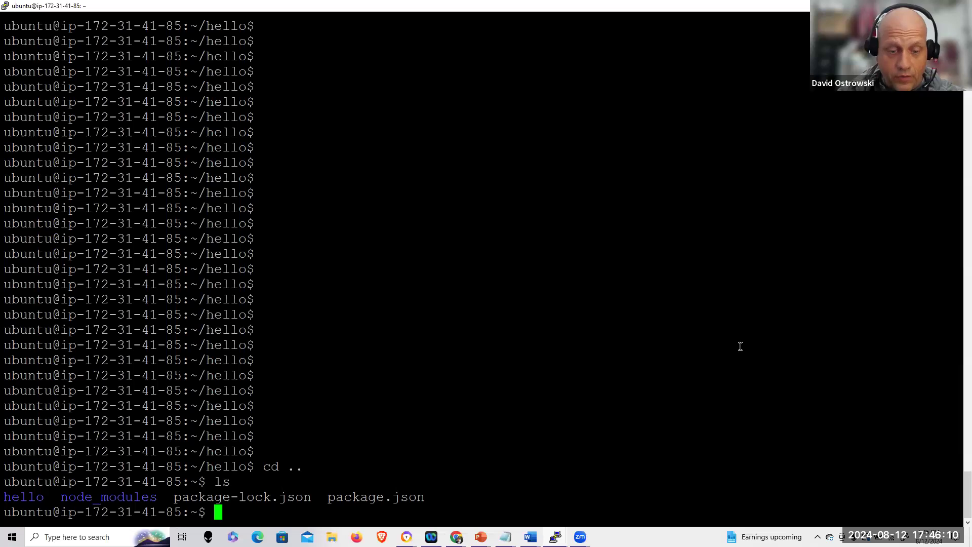
type("vi ")
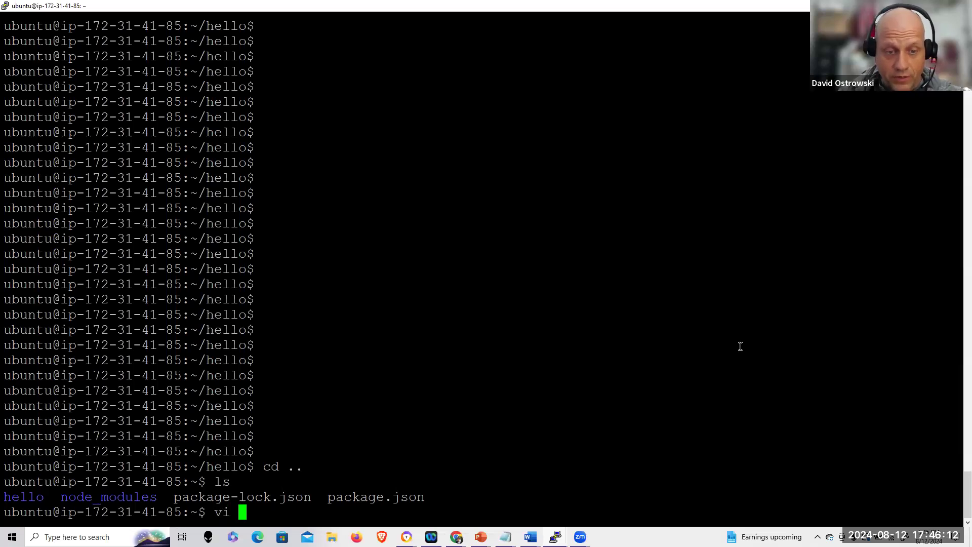
type("new.tx")
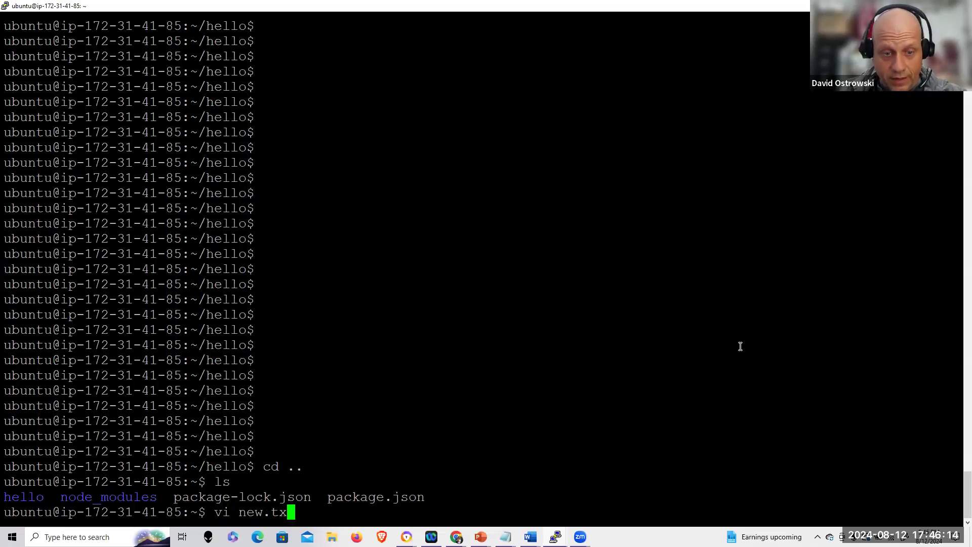
type("t")
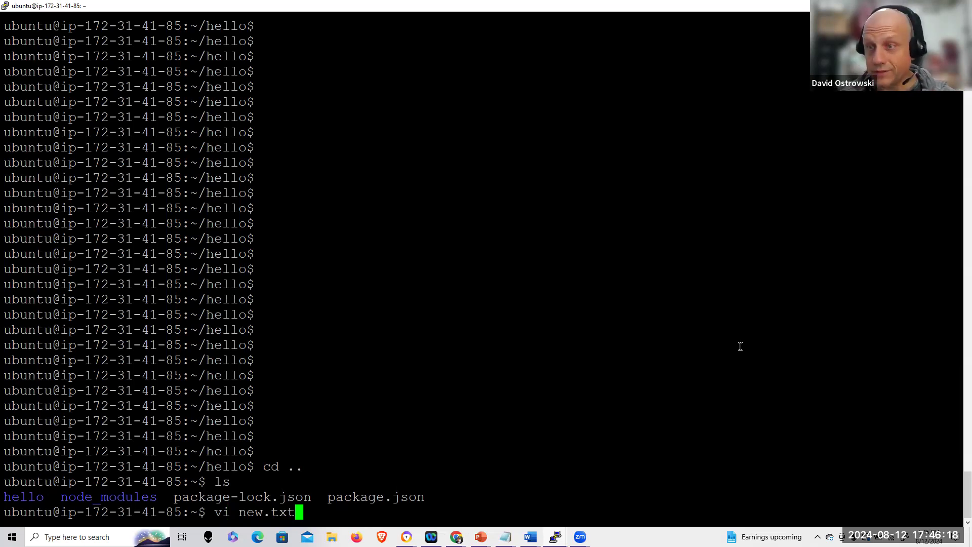
key("Return")
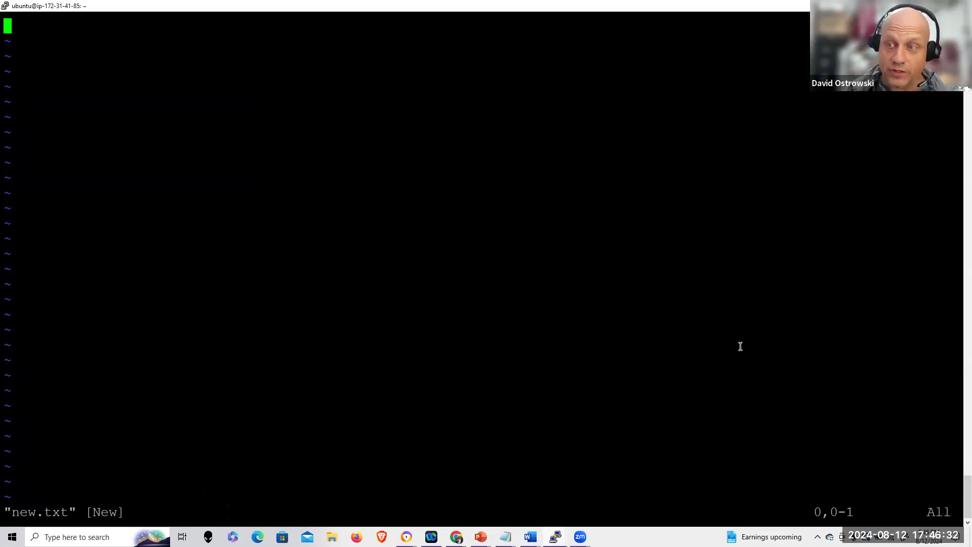
- Type 'type in information' into new.txt, fixing typos, then save and quit with :wq
key("i")
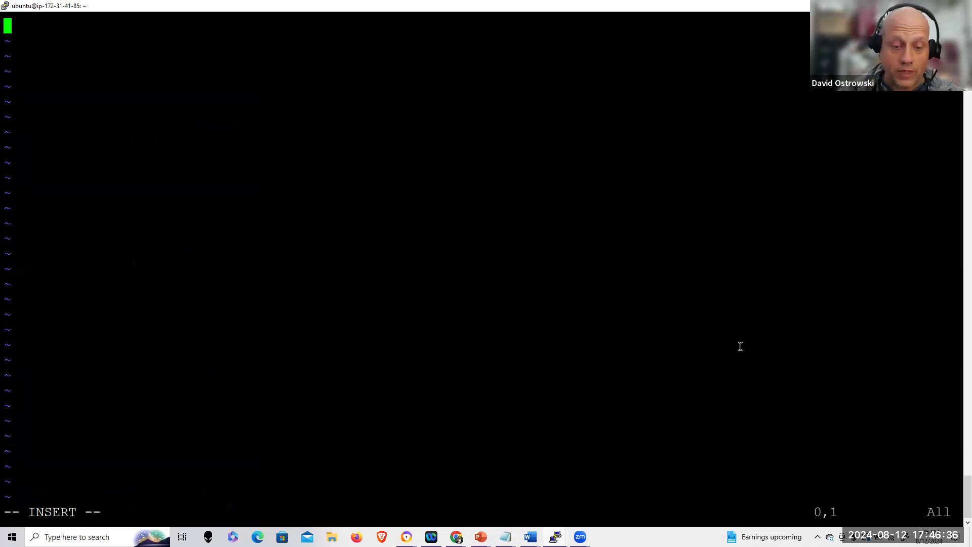
type("type in")
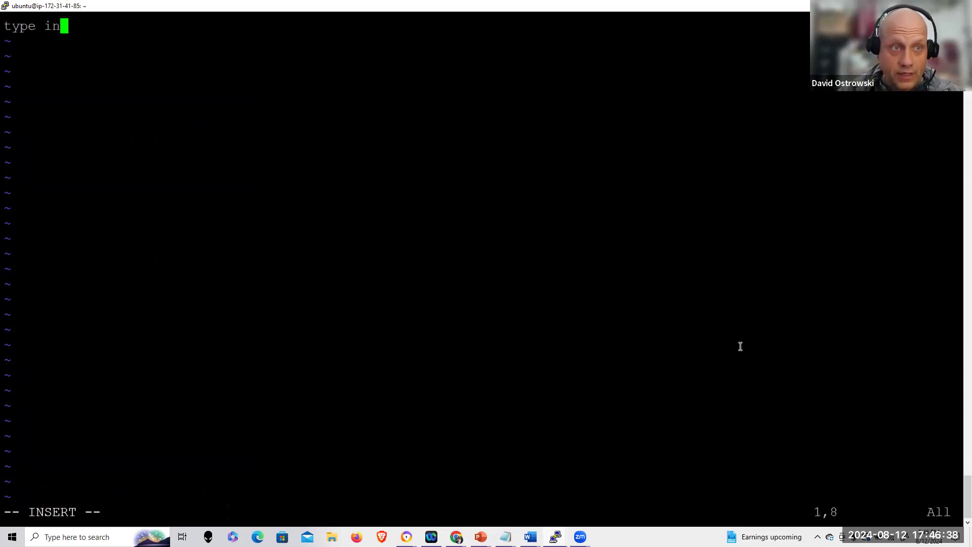
type(" form")
key("BackSpace")
key("BackSpace")
key("BackSpace")
key("BackSpace")
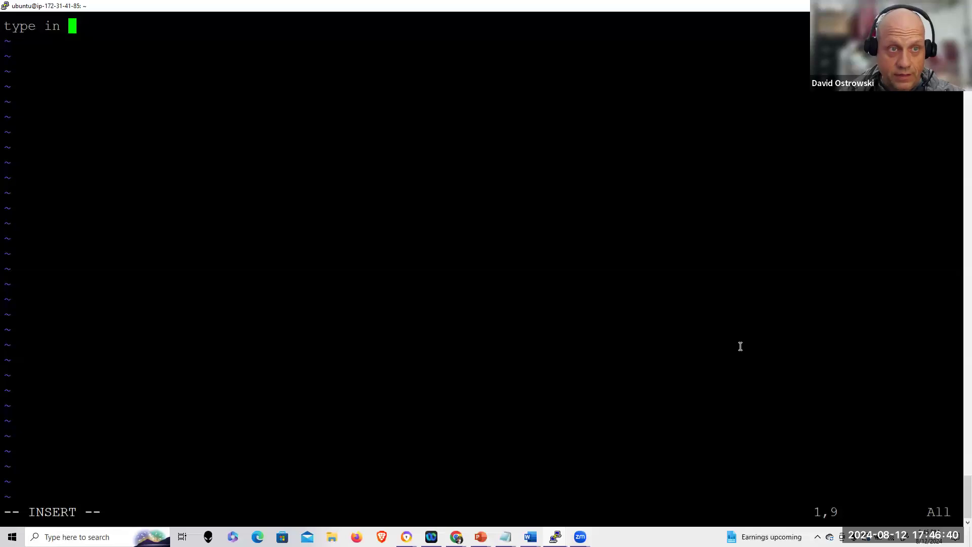
type("if")
key("BackSpace")
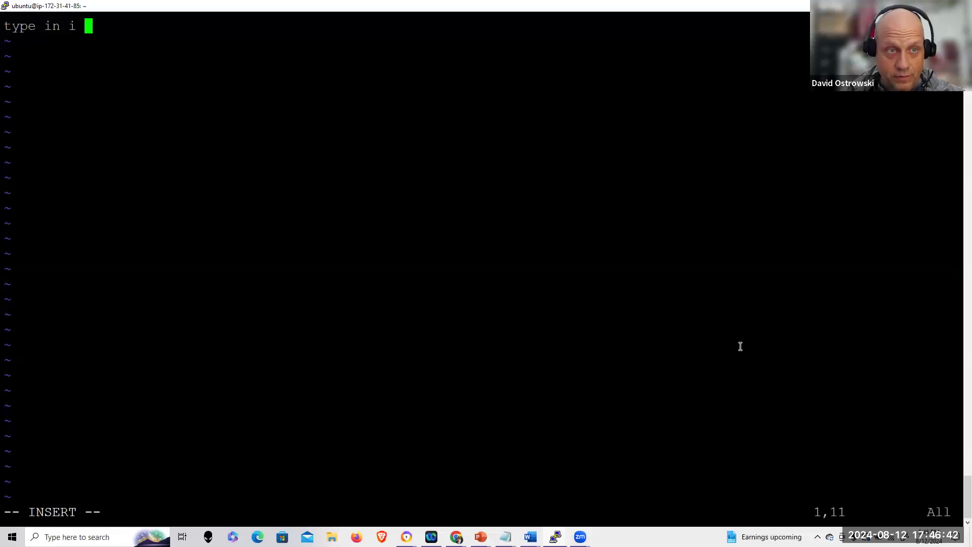
type("fu")
key("BackSpace")
key("BackSpace")
key("BackSpace")
type("n")
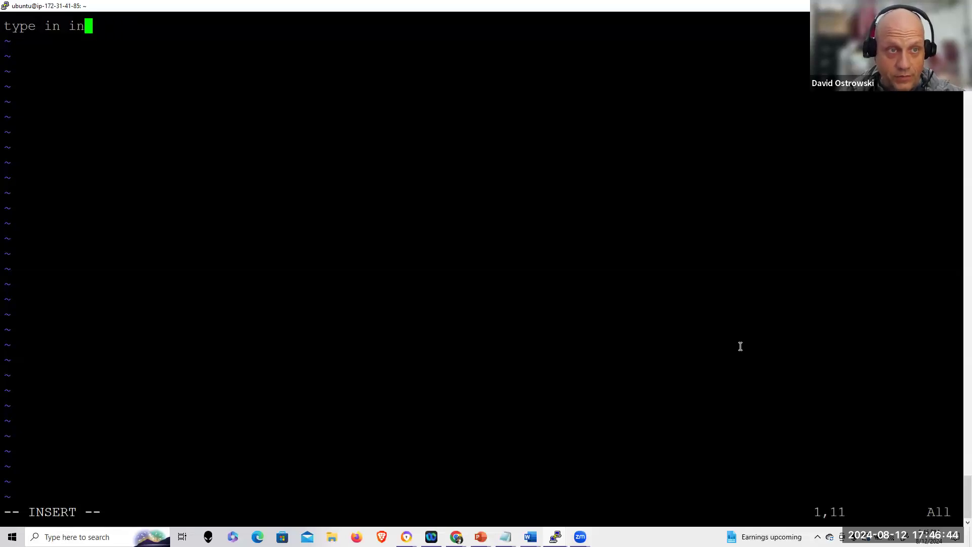
type("formation")
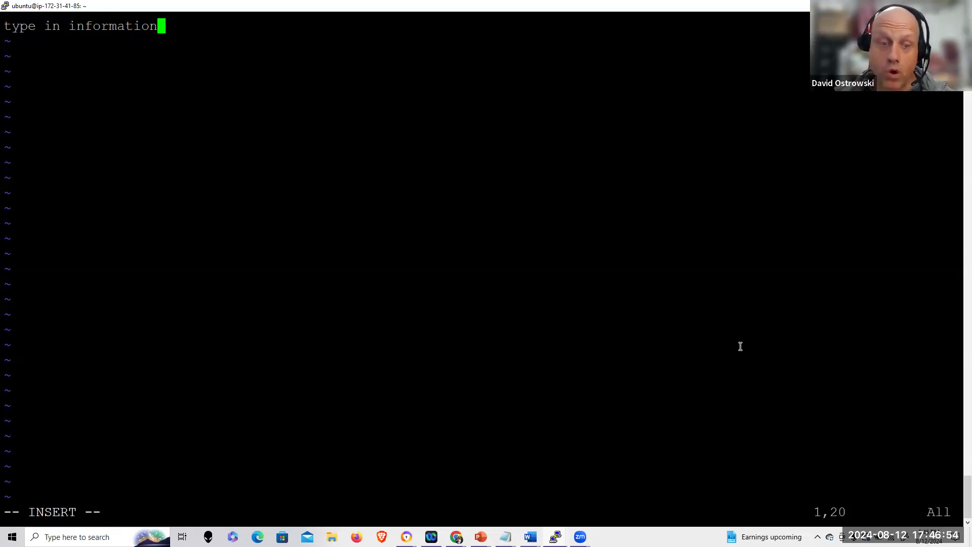
key("Escape")
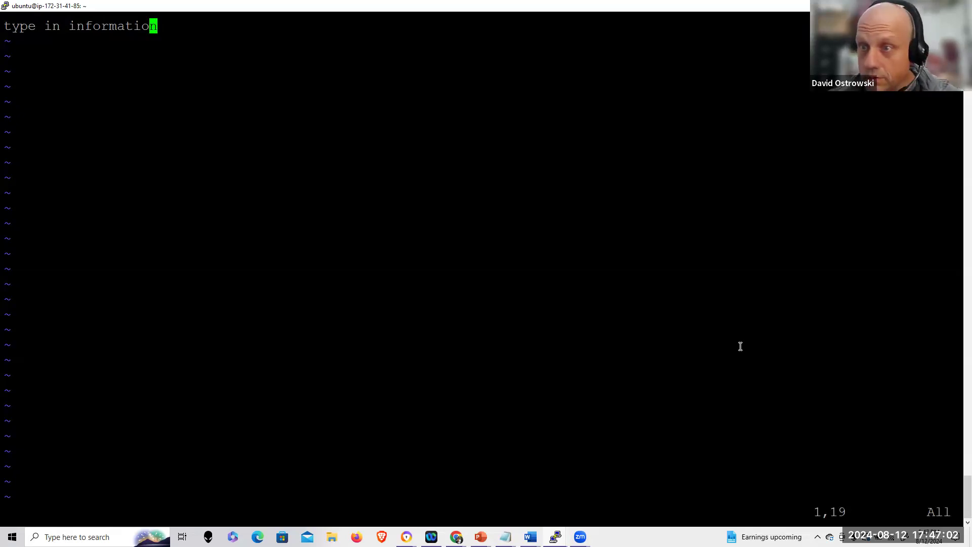
key("Escape")
type(":wq")
key("Return")
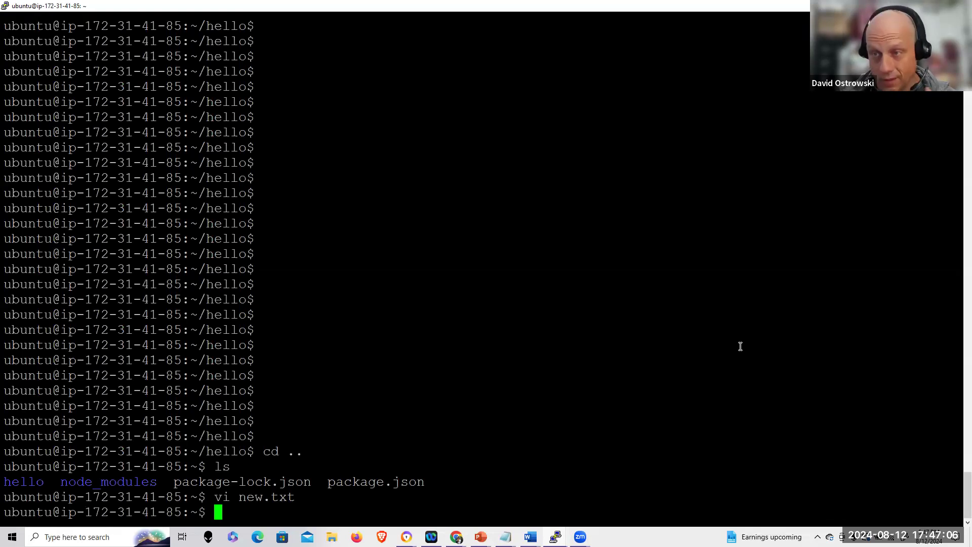
type("cat")
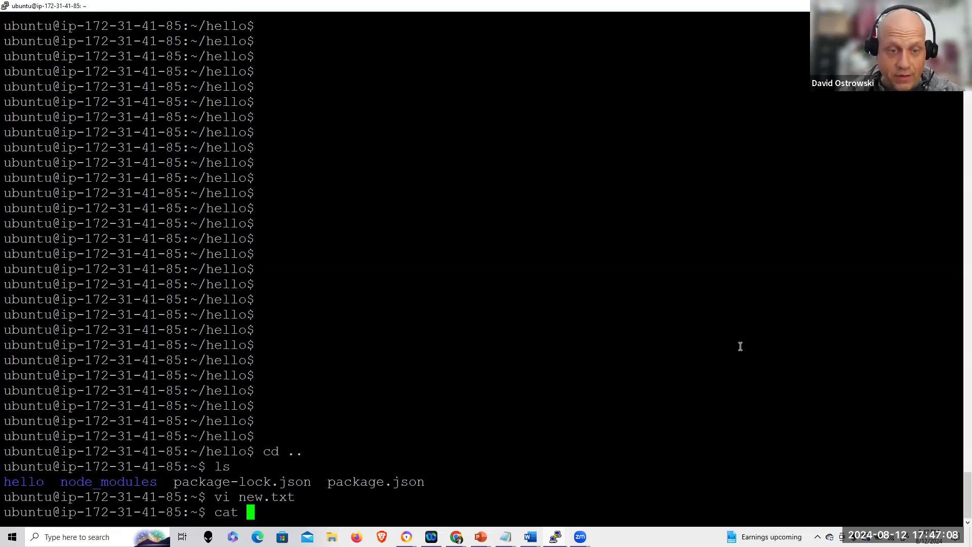
type(" new.txt")
- Print new.txt with cat, then reopen it with vi new.txt
key("Return")
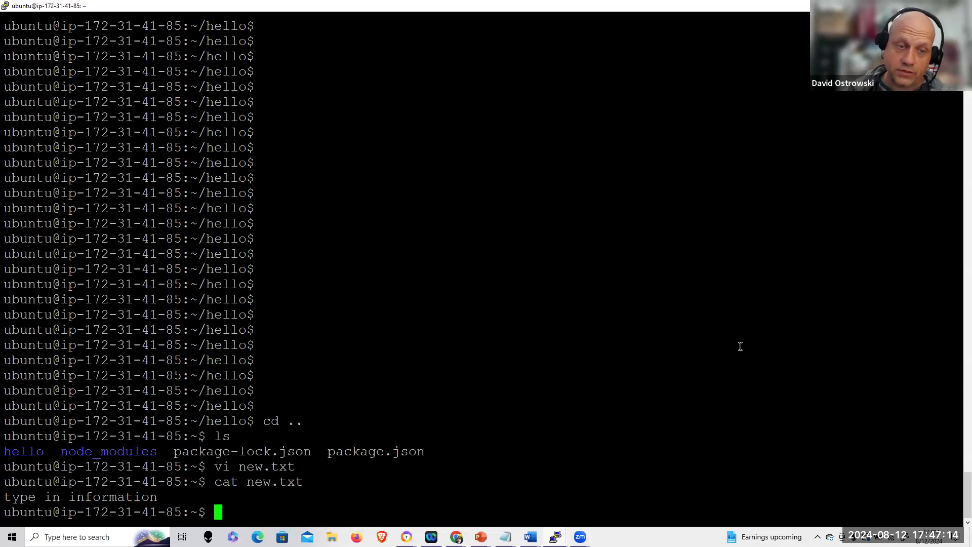
type("vi new")
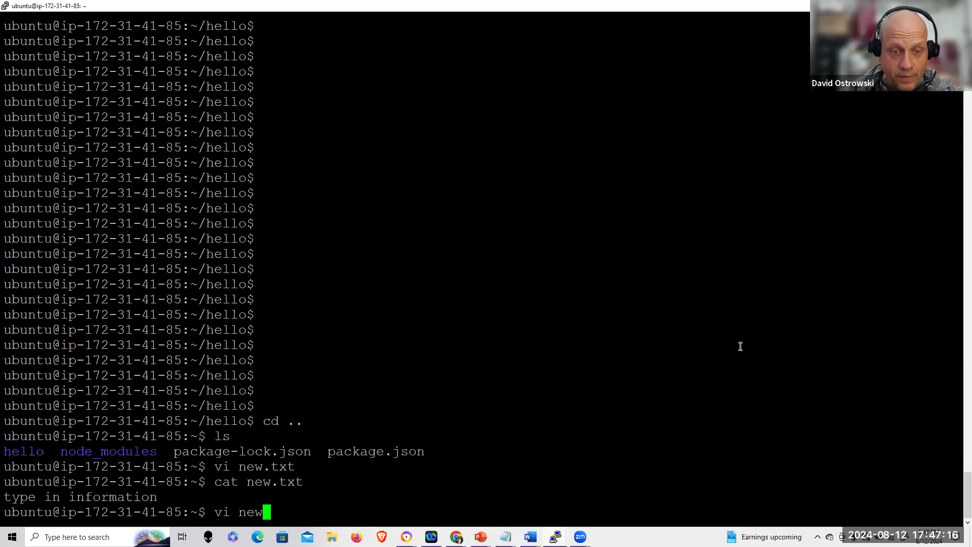
type(".txt")
key("Return")
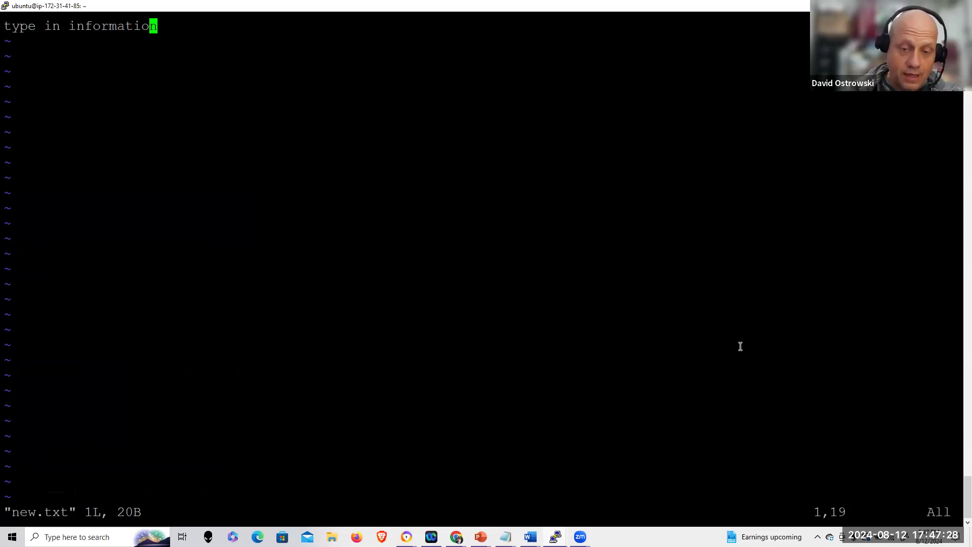
type("in")
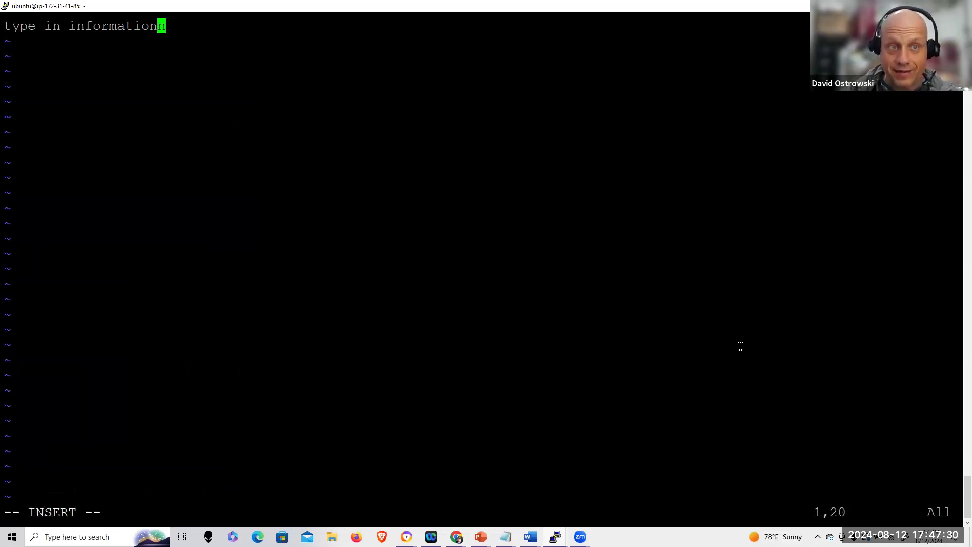
type(" info")
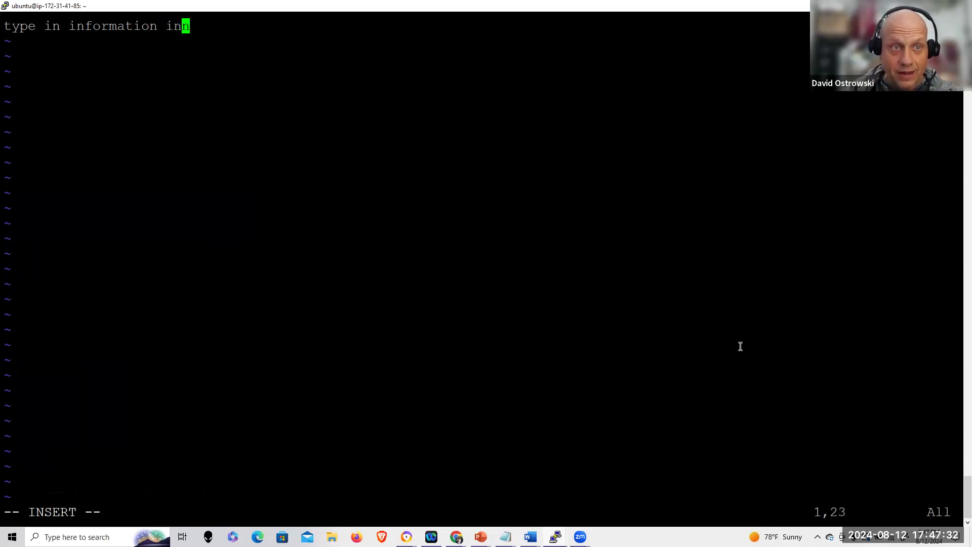
- Add 'again!!!!!!' to the line, remove the trailing '@' characters, and re-enter insert mode at line start
key("BackSpace")
key("BackSpace")
type("again")
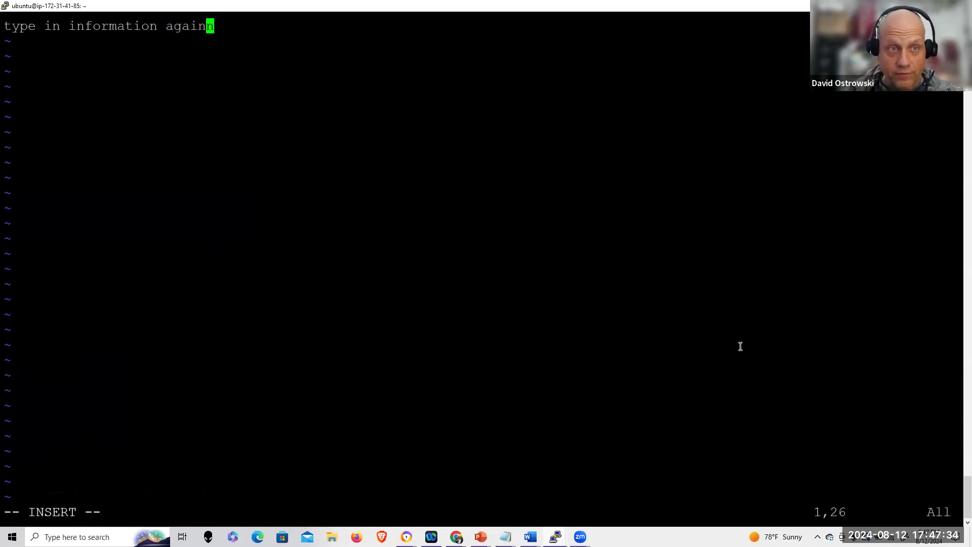
type("!!!!!!@")
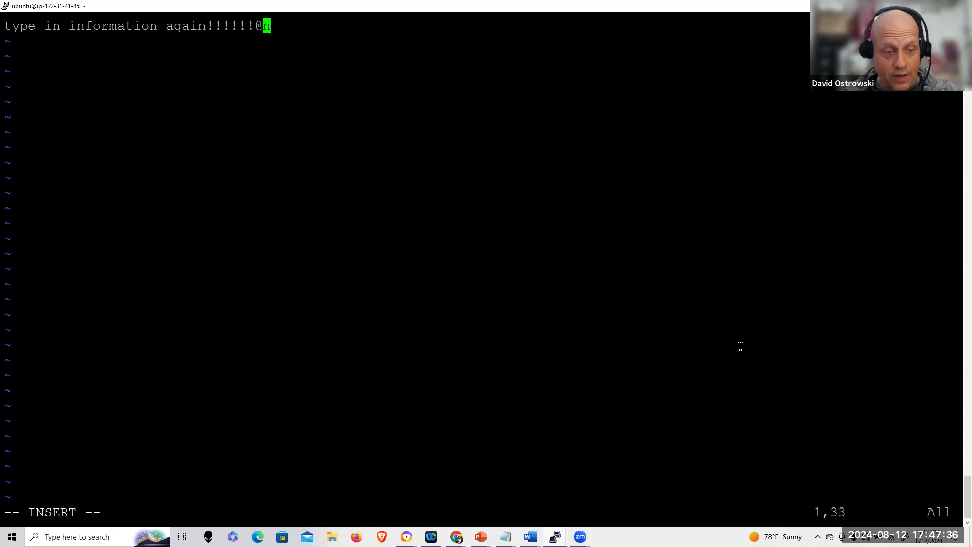
key("Escape")
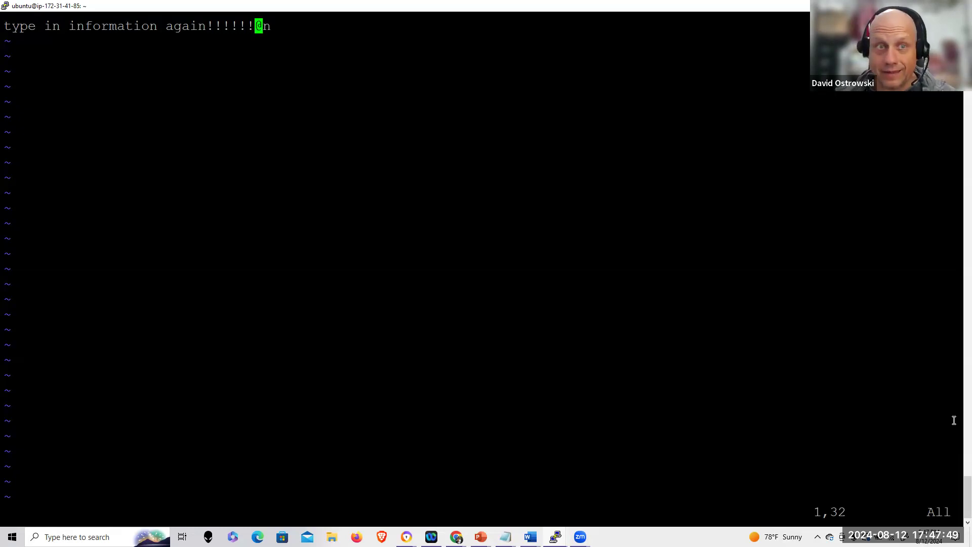
key("Escape")
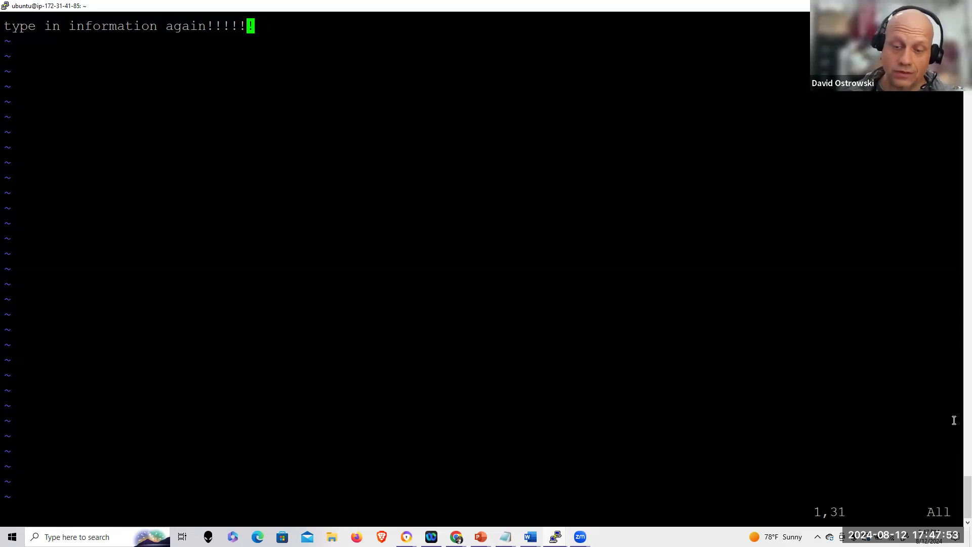
key("h")
key("h")
key("h")
key("h")
key("h")
key("h")
key("h")
key("h")
key("h")
key("h")
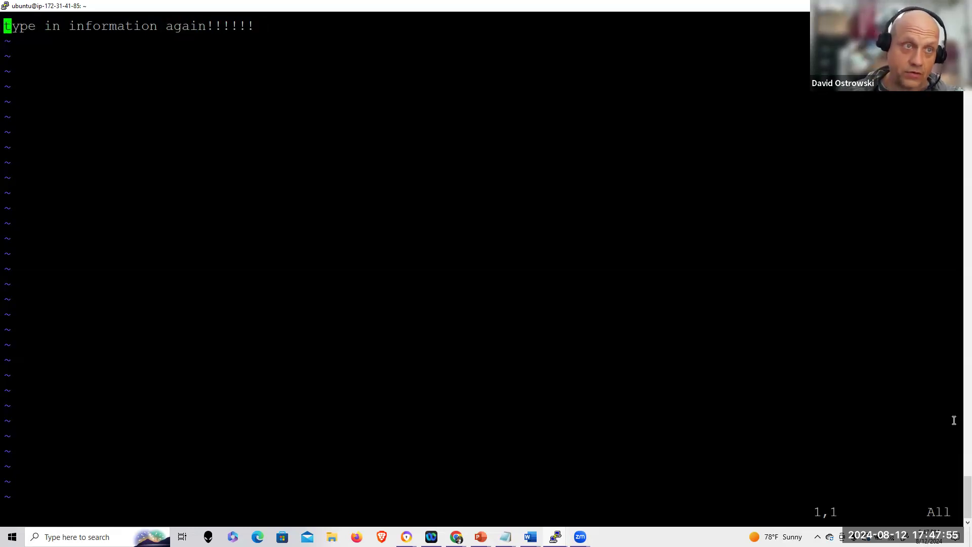
key("i")
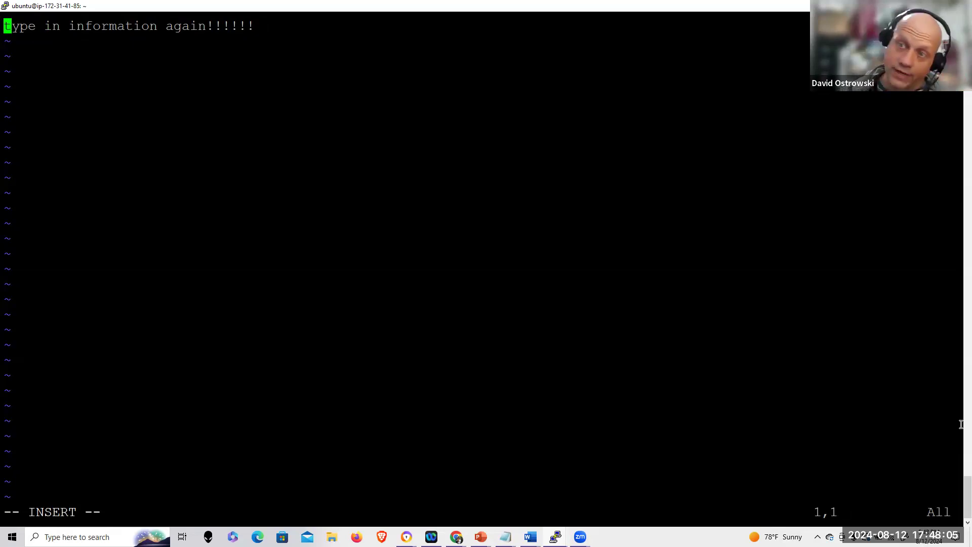
- Insert 'additional line', 'additinal line' and blank lines above the text, then jump to the top
key("Return")
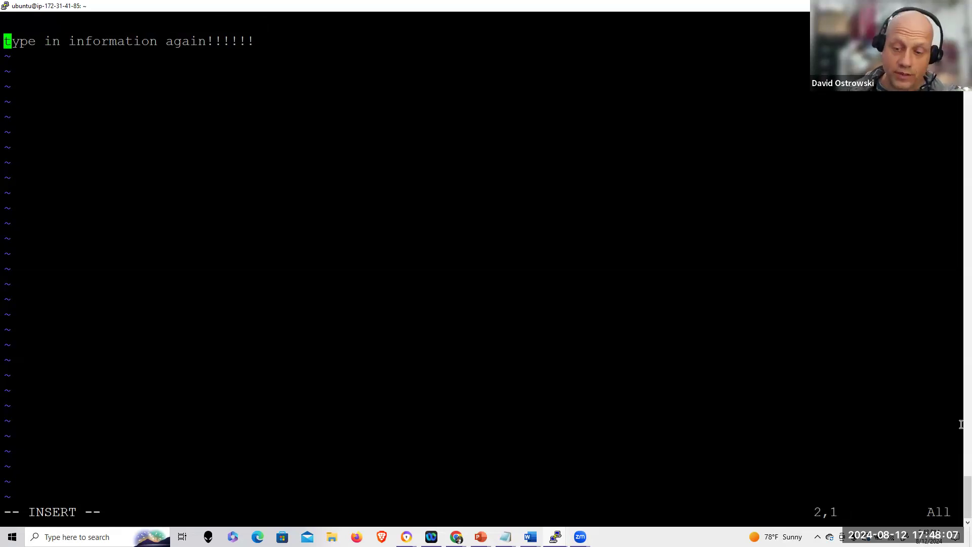
key("Up")
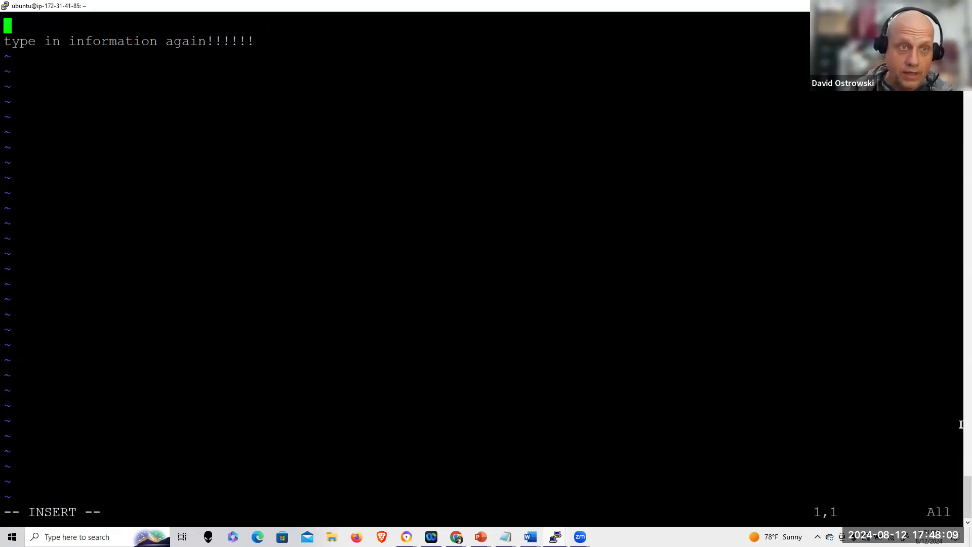
type("a")
key("BackSpace")
type("additi")
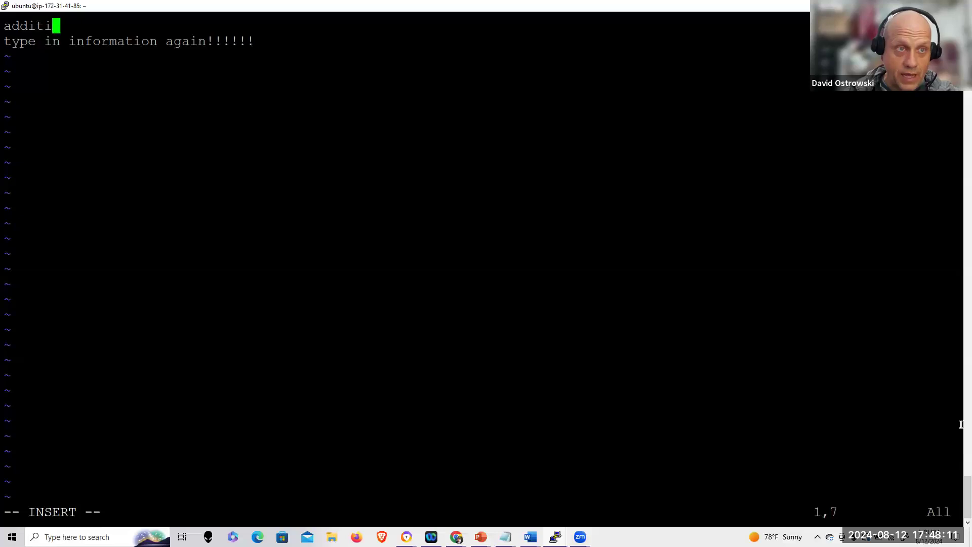
type("on al line")
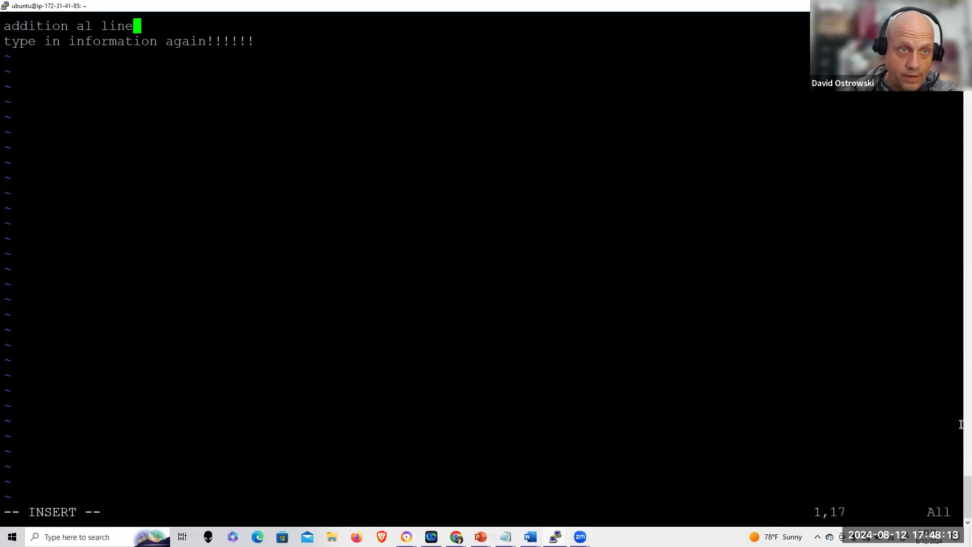
key("BackSpace")
key("BackSpace")
key("BackSpace")
key("BackSpace")
key("BackSpace")
key("BackSpace")
key("BackSpace")
type("al")
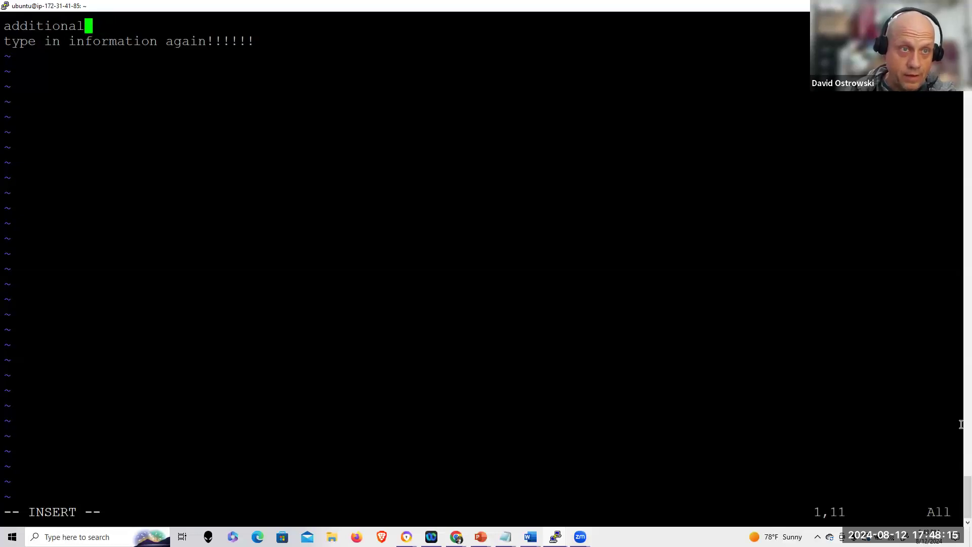
type(" line")
key("Return")
type("additin")
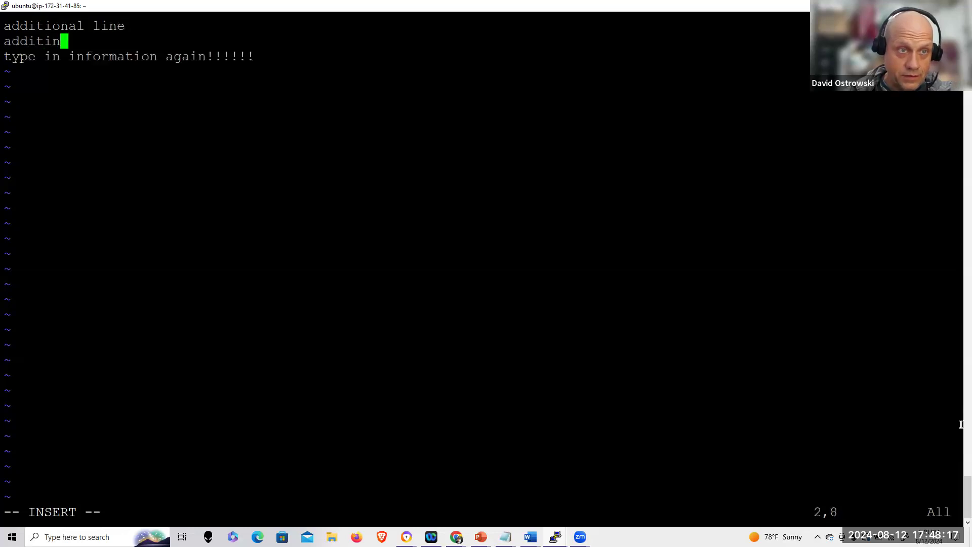
type("al line")
key("Return")
key("Return")
key("Return")
key("Return")
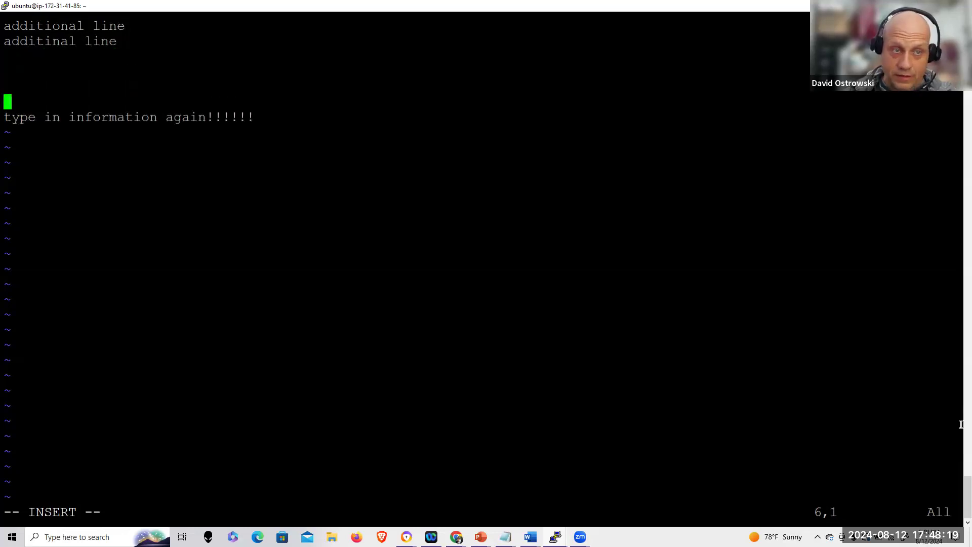
key("Escape")
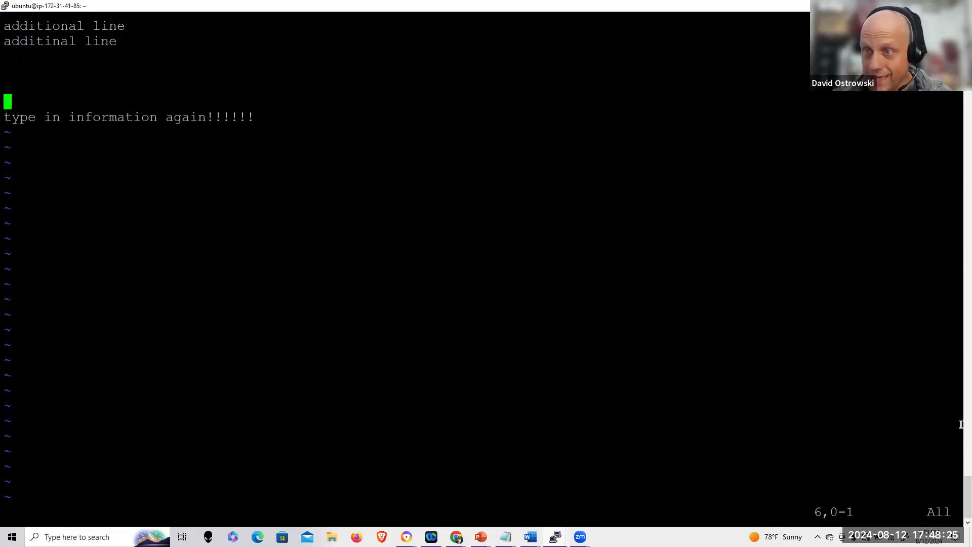
key("k")
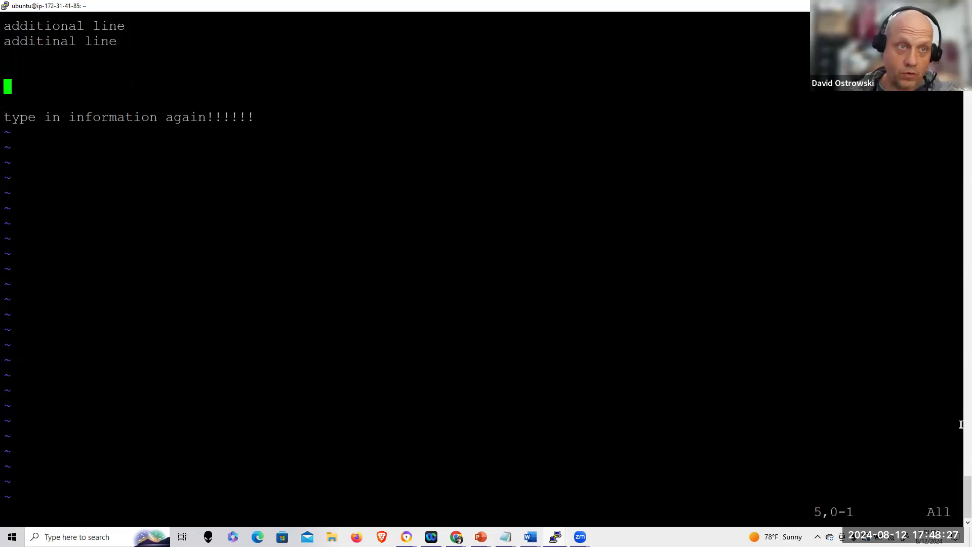
key("g")
key("g")
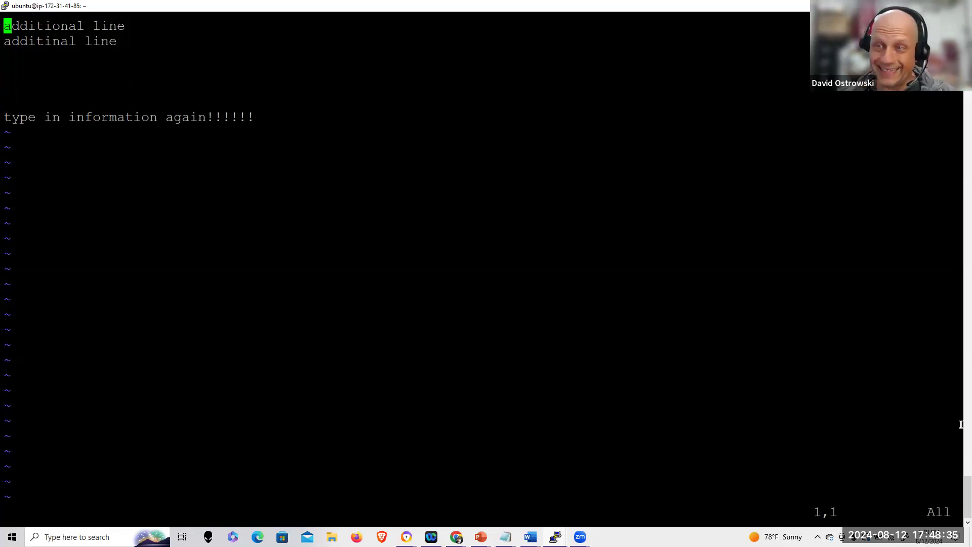
- Delete 'additional line' with dd, then 'additinal line' and a blank line with 2dd
key("d")
key("d")
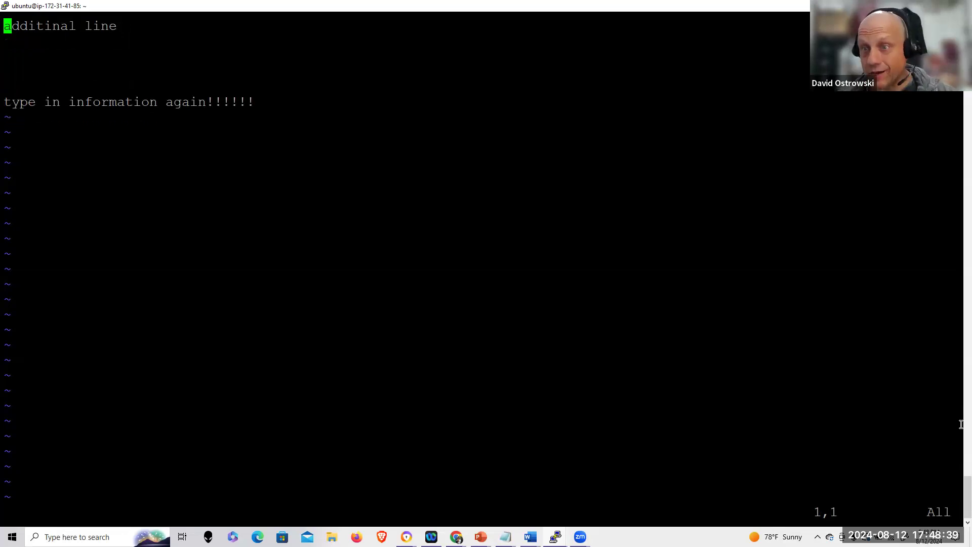
key("d")
key("d")
key("d")
key("d")
key("d")
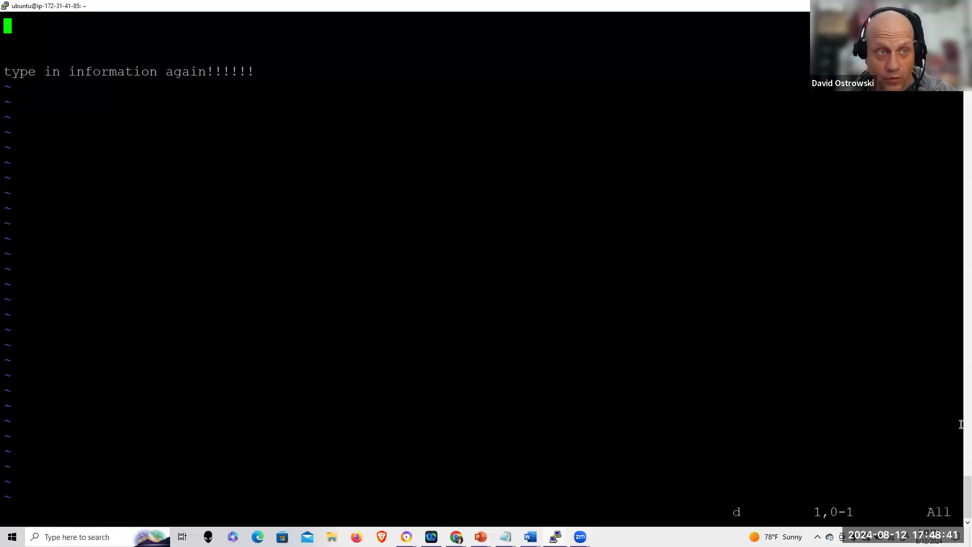
key("d")
key("d")
key("d")
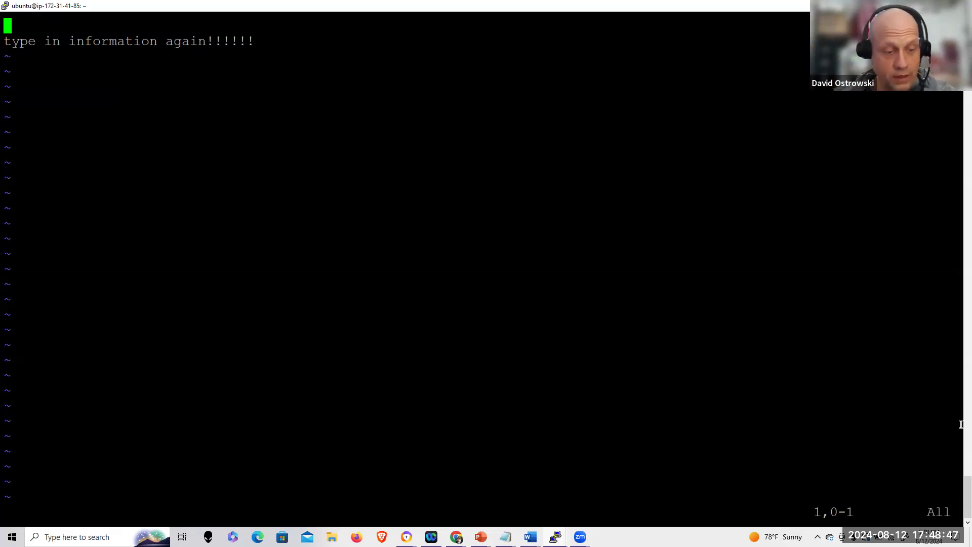
type(":wq")
- Save new.txt with :wq and print it with cat new.txt
key("Return")
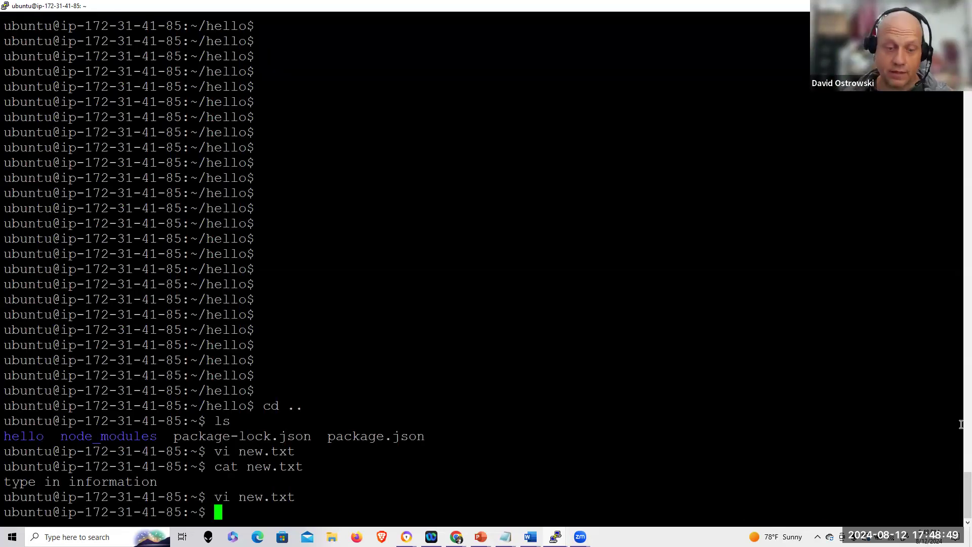
type("cat new.")
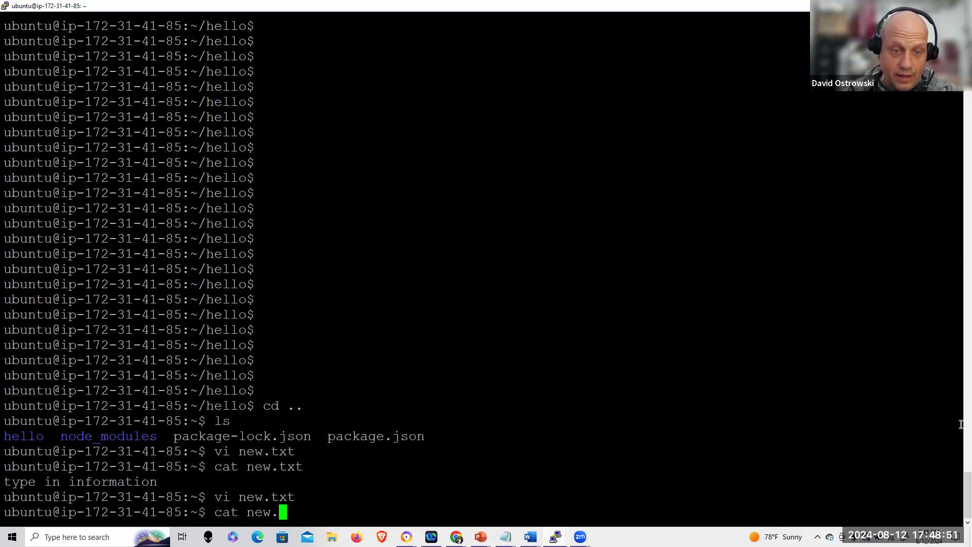
type("txt")
key("Return")
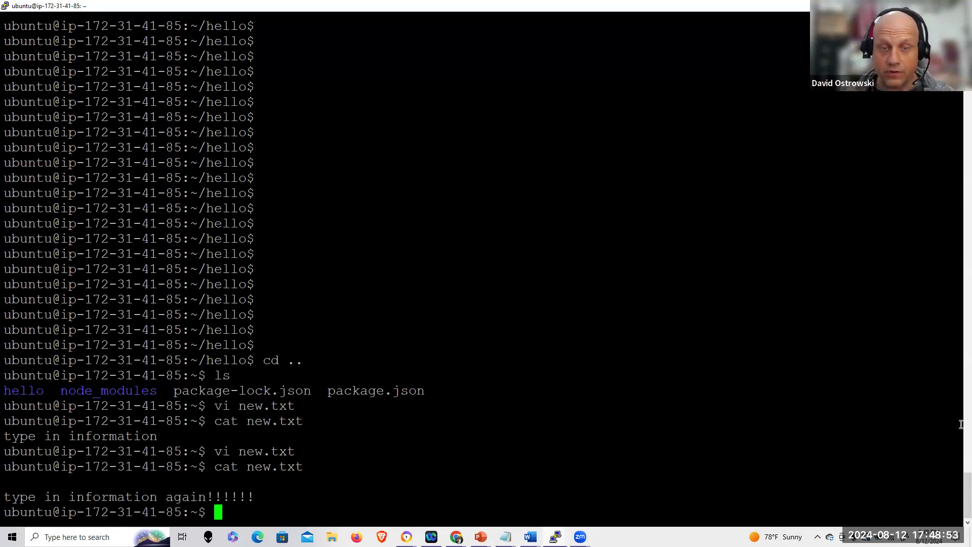